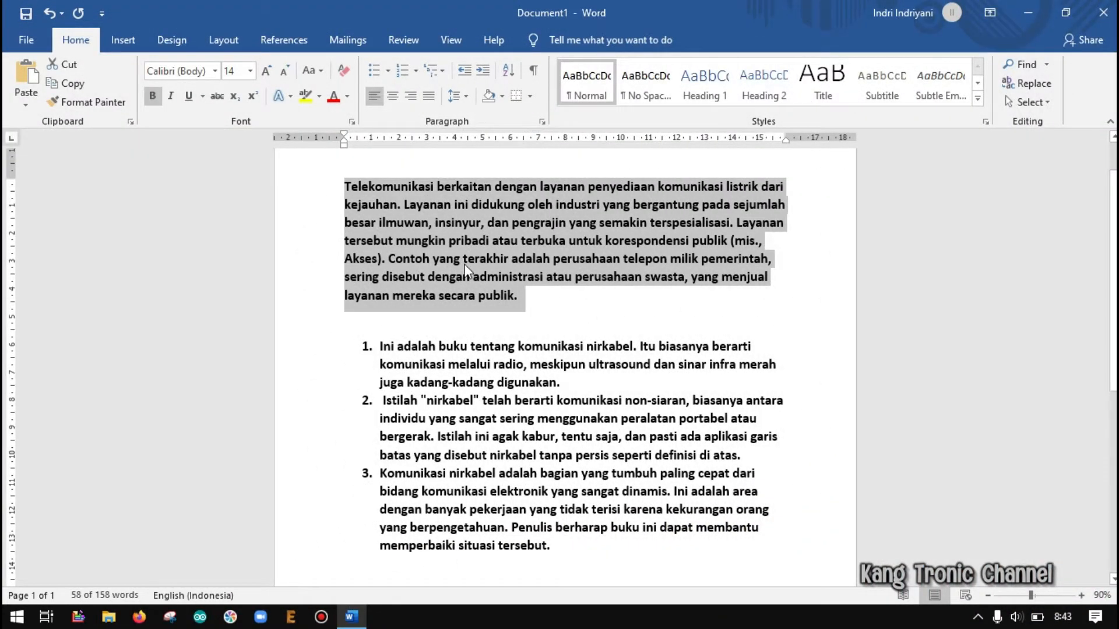
Step: Try pasting a copy of the first paragraph on the blank line below it, and undo the paste
{"action": "key", "text": "ctrl+c"}
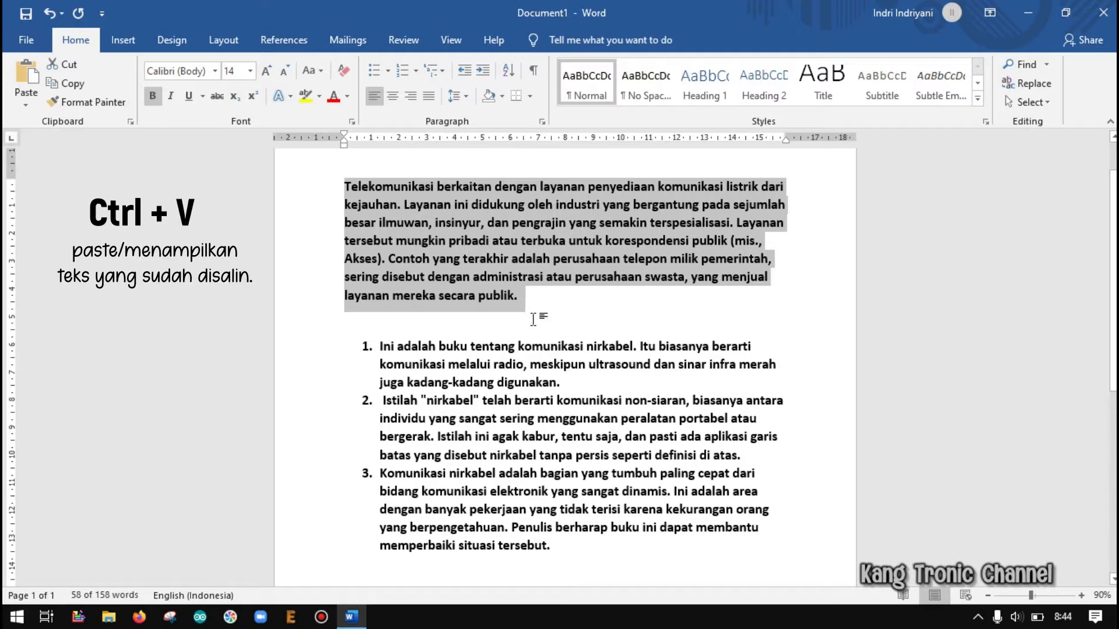
{"action": "key", "text": "ctrl+v"}
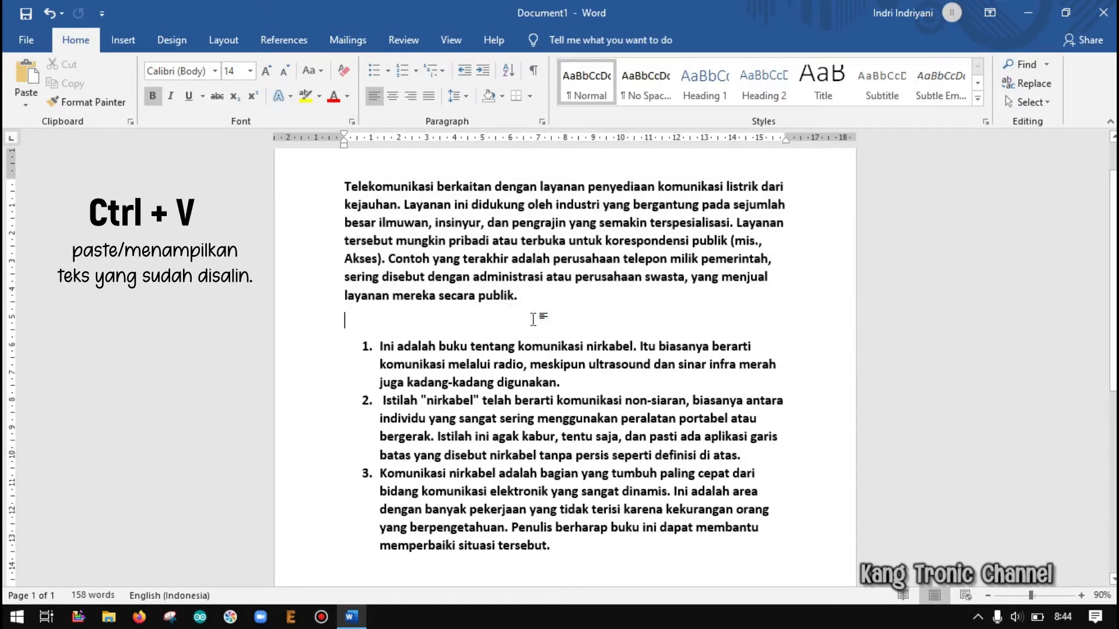
{"action": "key", "text": "ctrl+v"}
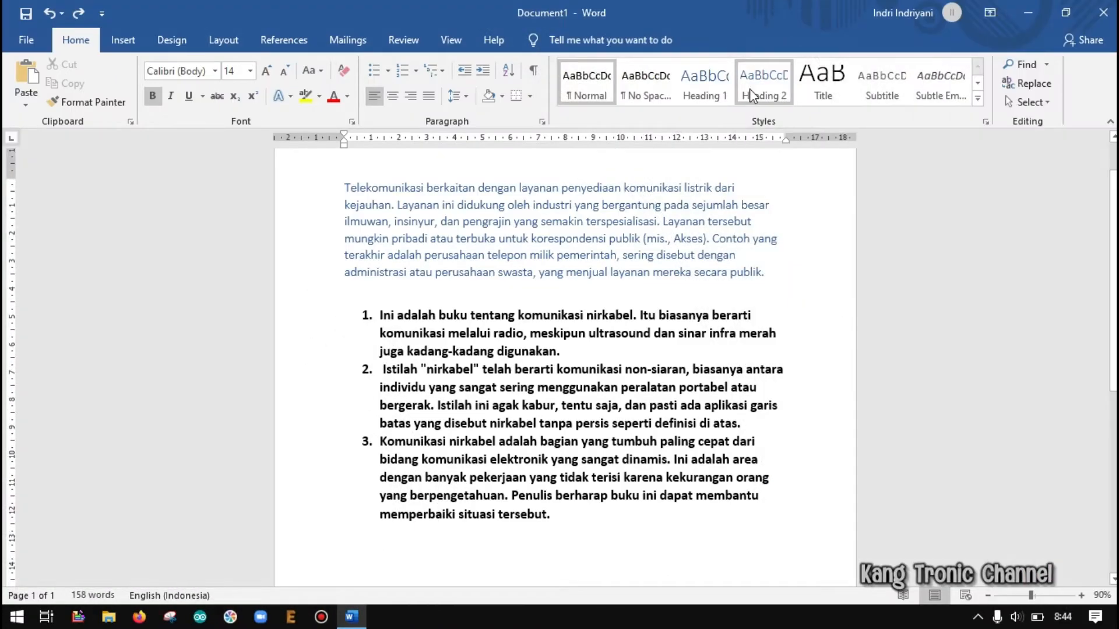
{"action": "key", "text": "ctrl+z"}
Step: Open the font settings for the first paragraph and centre the paragraph
{"action": "key", "text": "ctrl+d"}
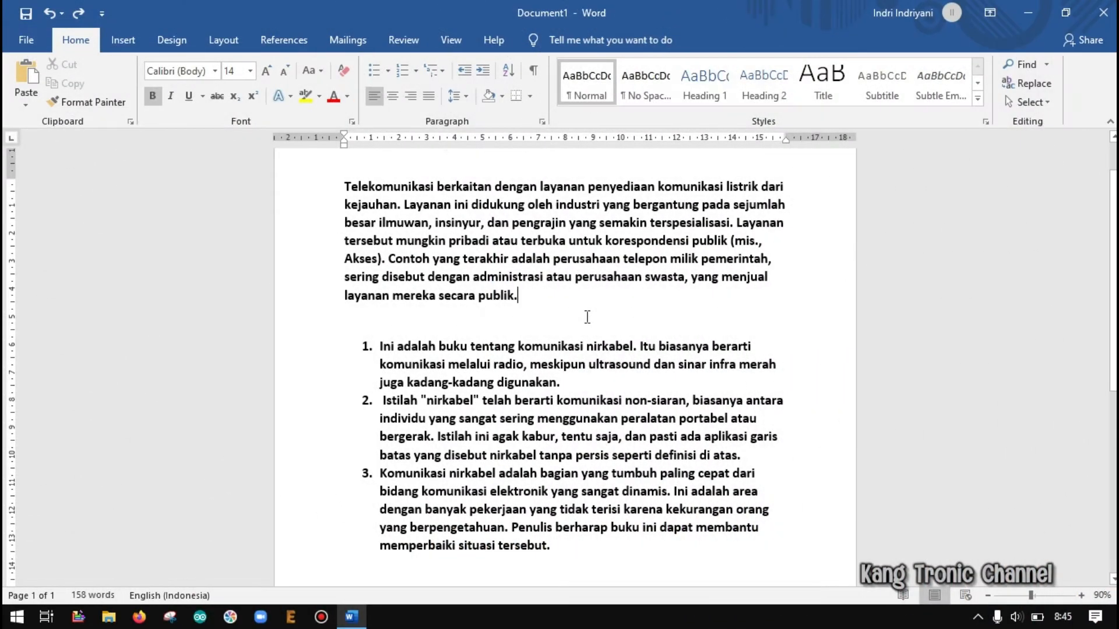
{"action": "key", "text": "ctrl+e"}
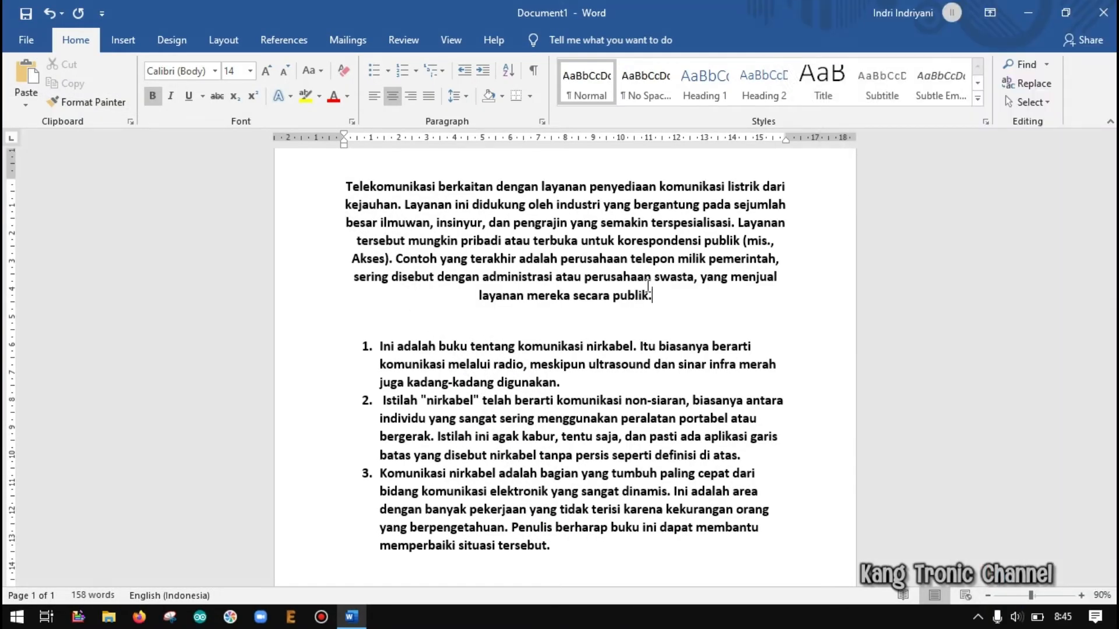
Step: Bring up the document's Find, Go To and Replace tools one after another
{"action": "key", "text": "ctrl+f"}
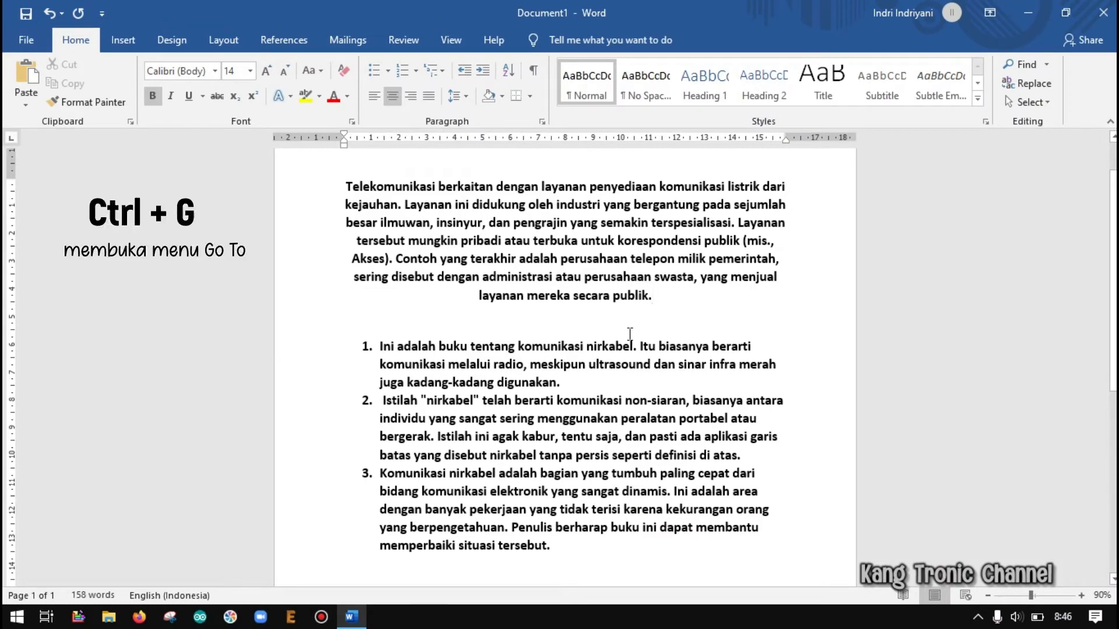
{"action": "key", "text": "ctrl+g"}
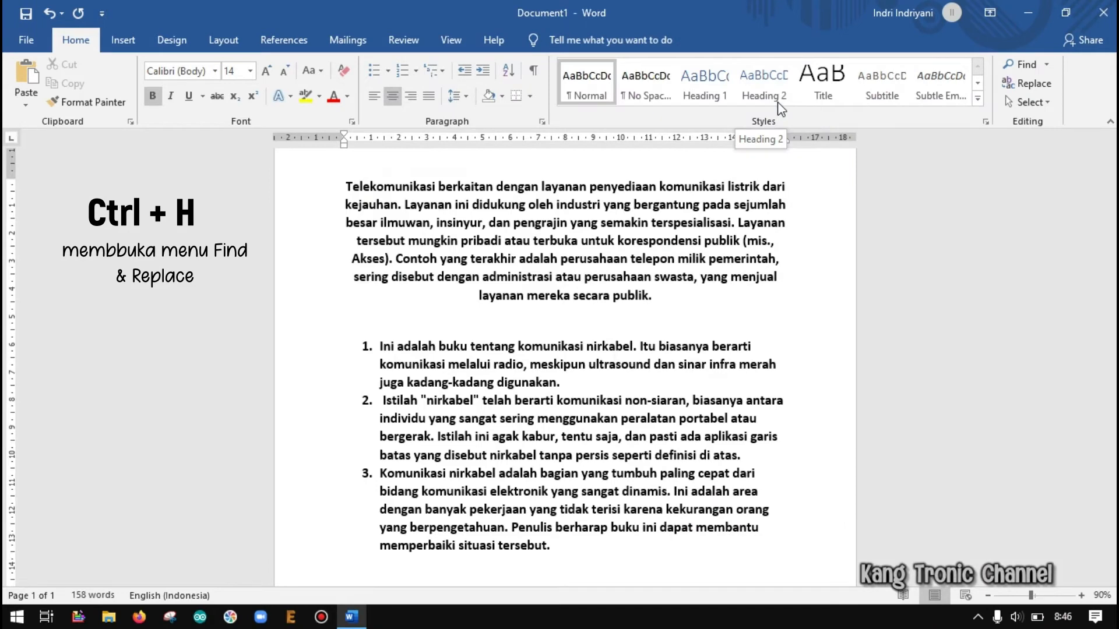
{"action": "key", "text": "ctrl+h"}
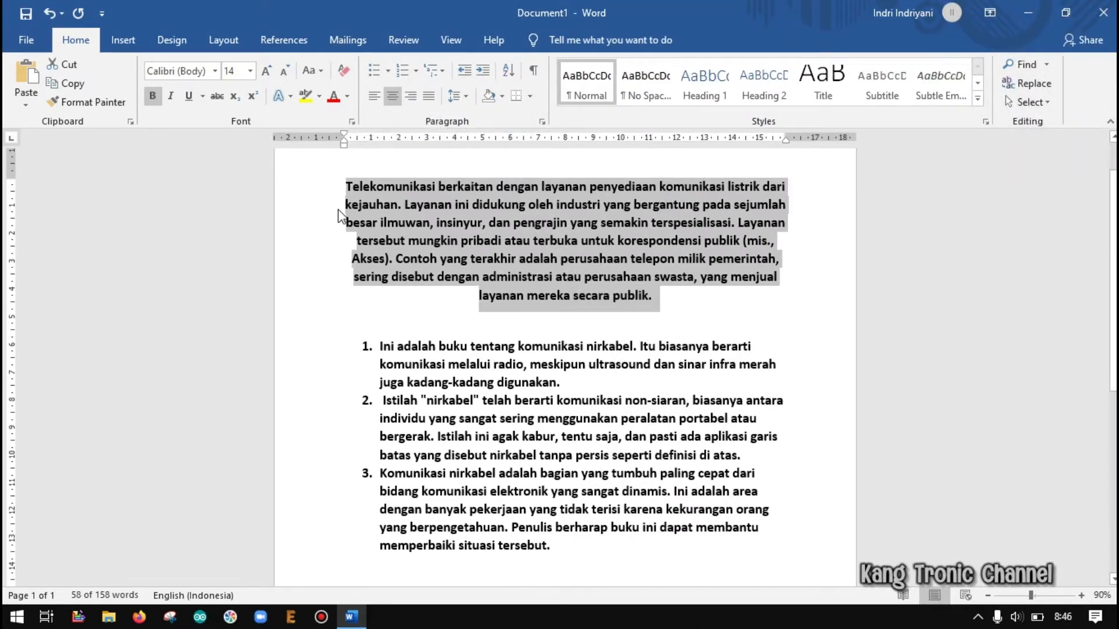
Step: Italicise the whole first paragraph and justify it between both margins
{"action": "key", "text": "ctrl+i"}
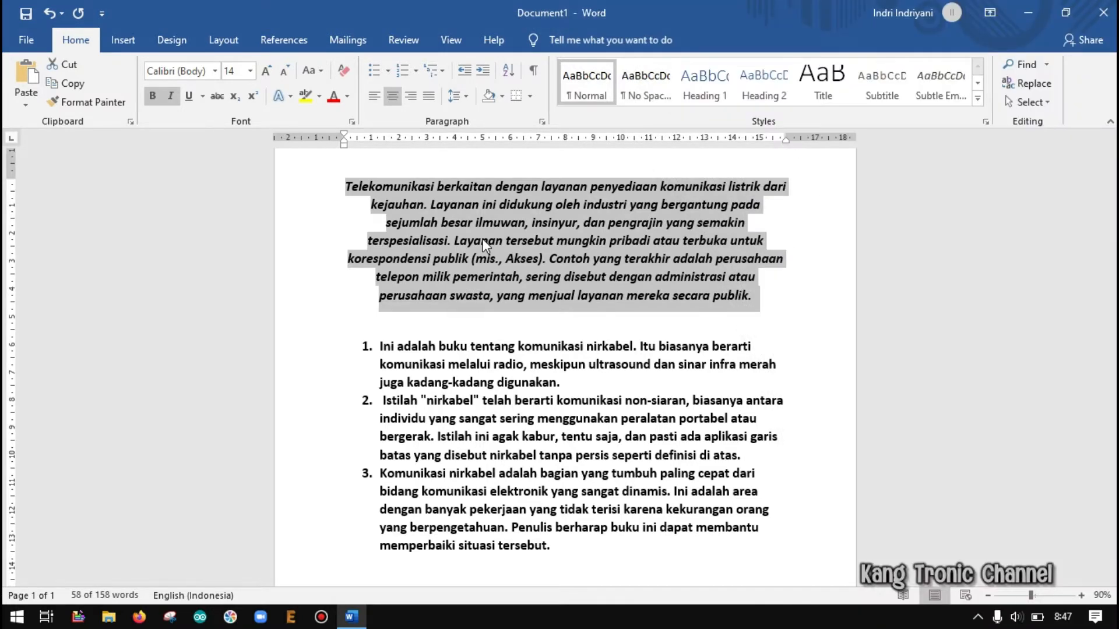
{"action": "key", "text": "ctrl+j"}
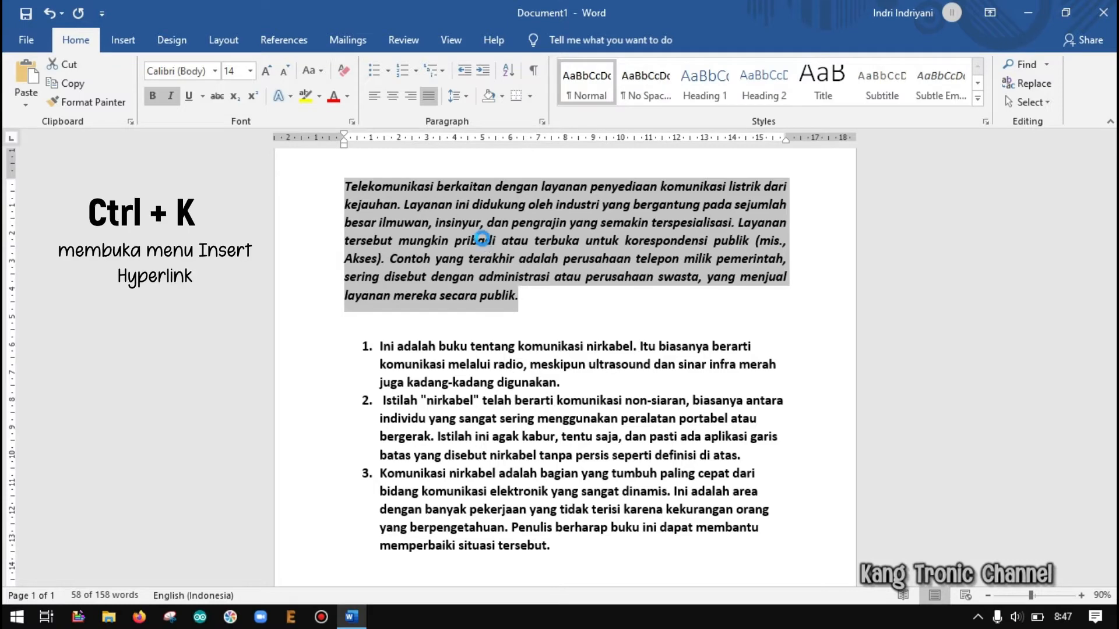
Step: Open the hyperlink settings for the first paragraph and left-align the paragraph
{"action": "key", "text": "ctrl+k"}
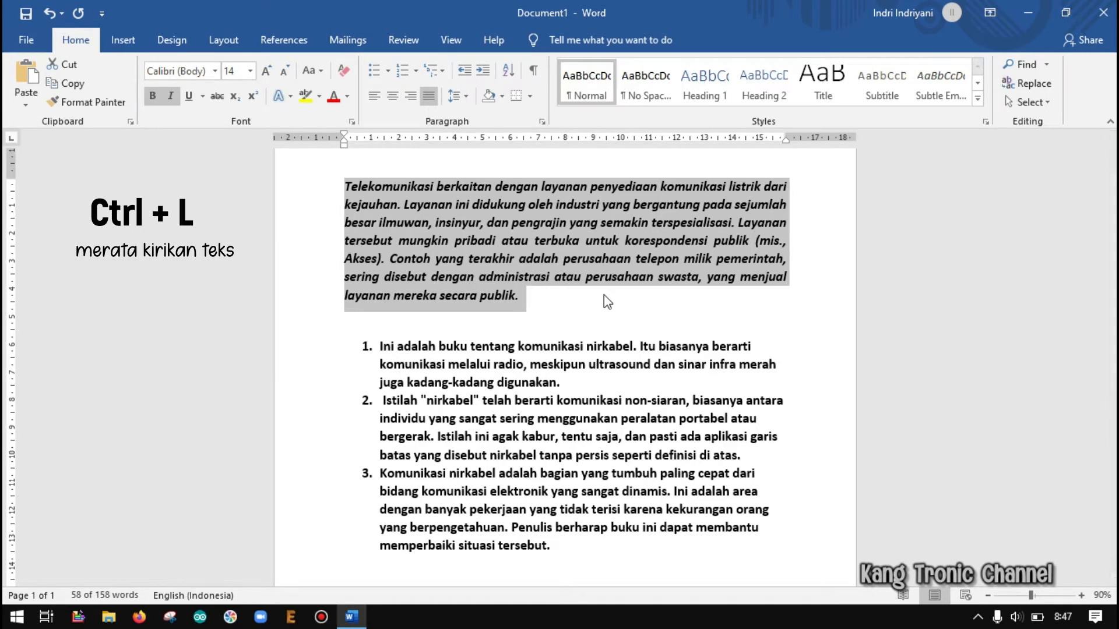
{"action": "key", "text": "ctrl+l"}
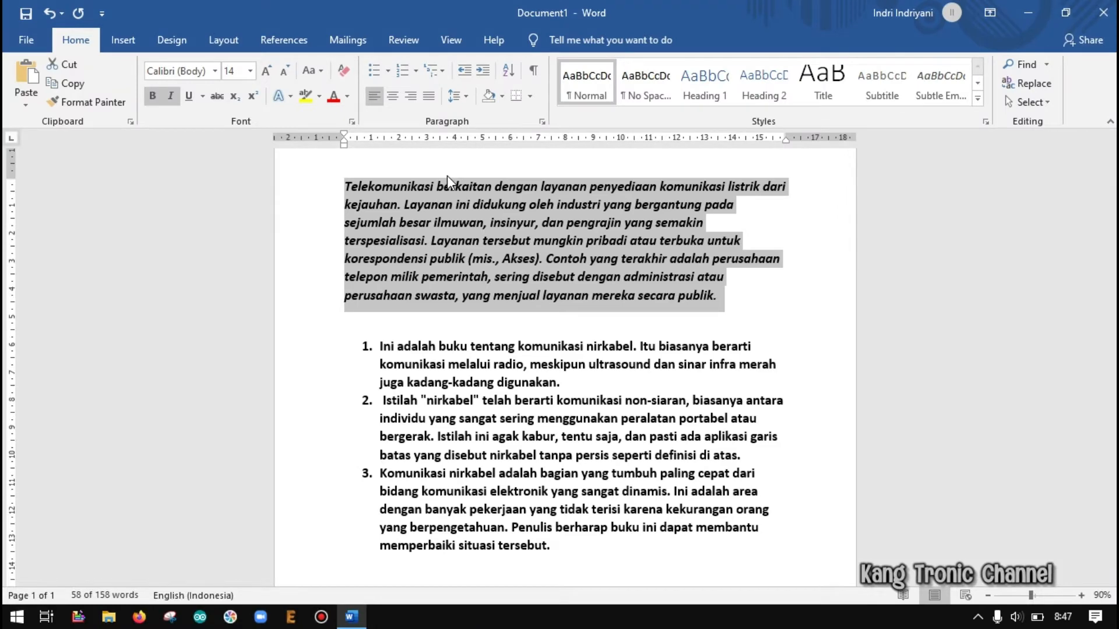
Step: Try indenting the whole first paragraph by one level
{"action": "key", "text": "ctrl+m"}
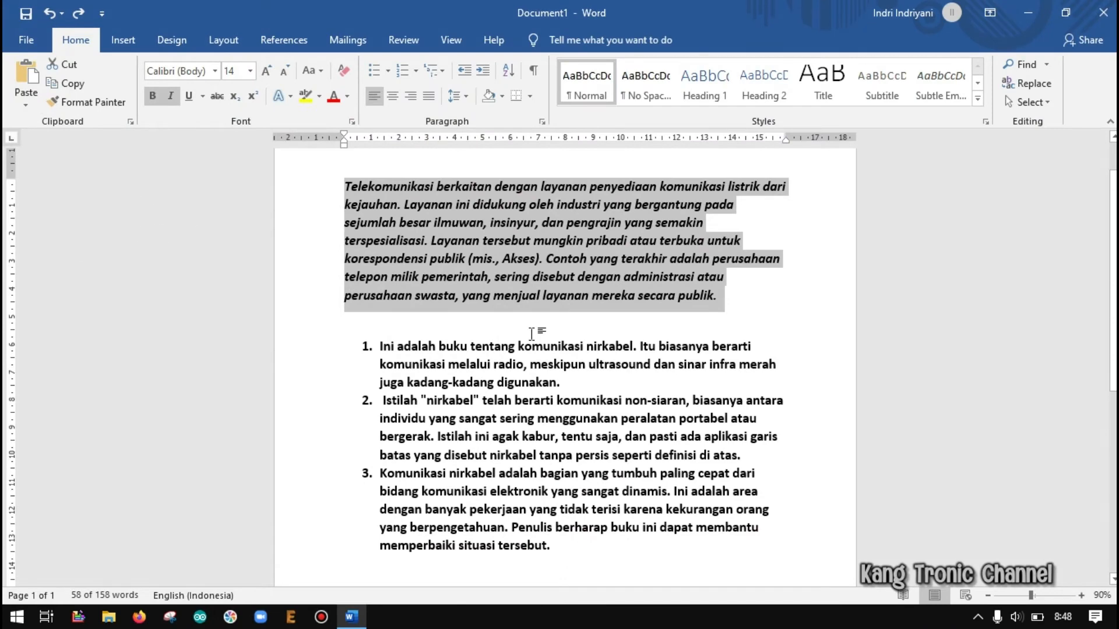
Step: Look at a new blank document, the file opening view and the print preview, and return to the document
{"action": "key", "text": "ctrl+n"}
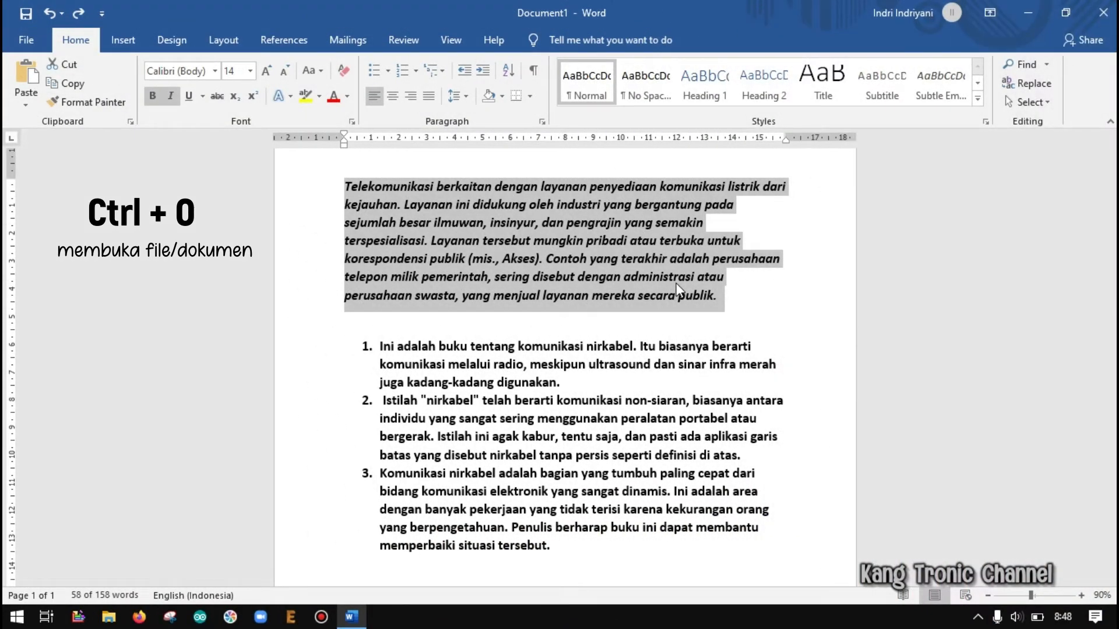
{"action": "key", "text": "ctrl+o"}
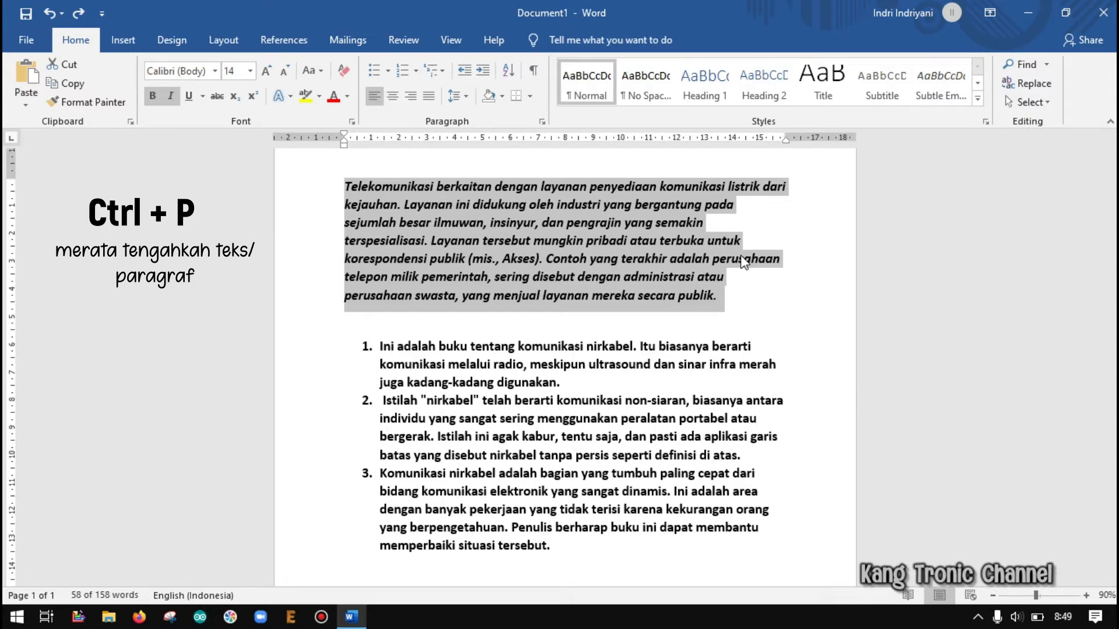
{"action": "key", "text": "ctrl+p"}
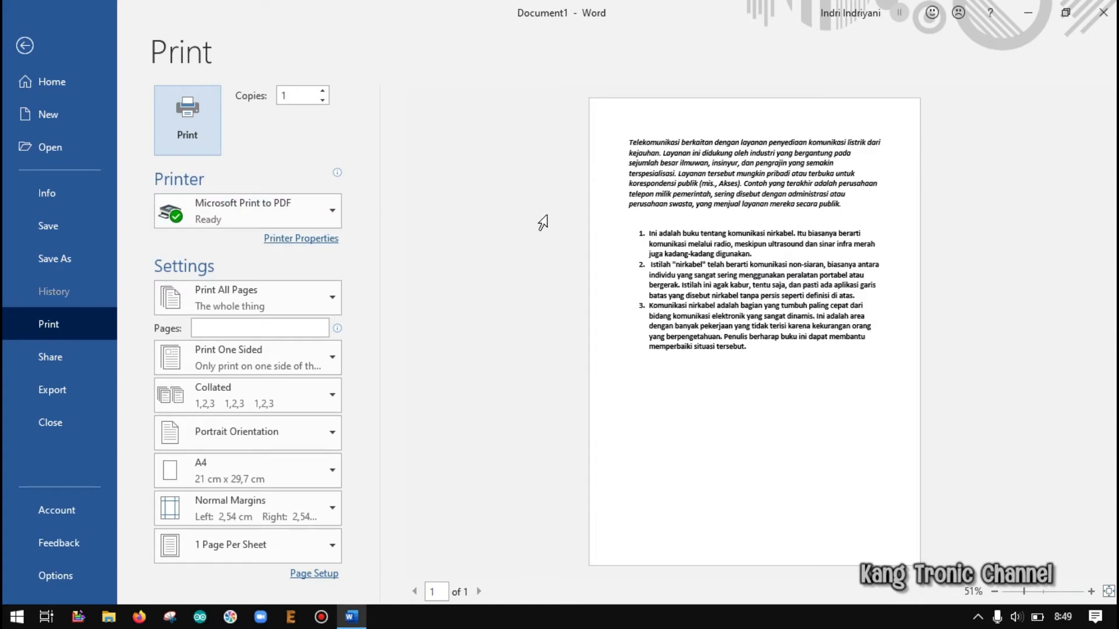
{"action": "key", "text": "Escape"}
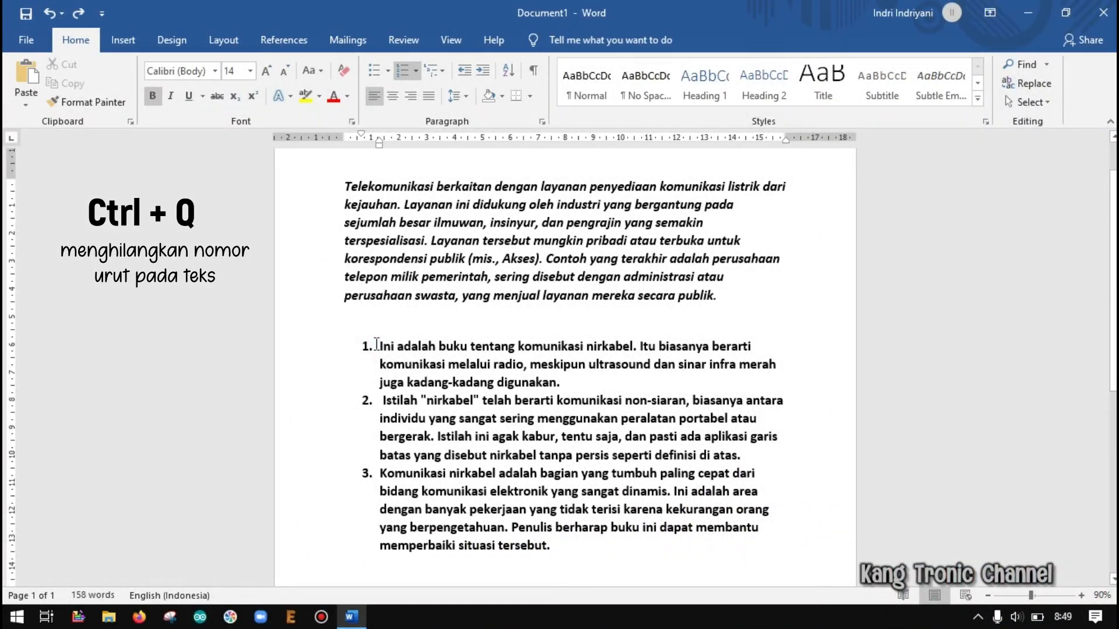
Step: Remove the numbering from the first item of the numbered list
{"action": "key", "text": "ctrl+q"}
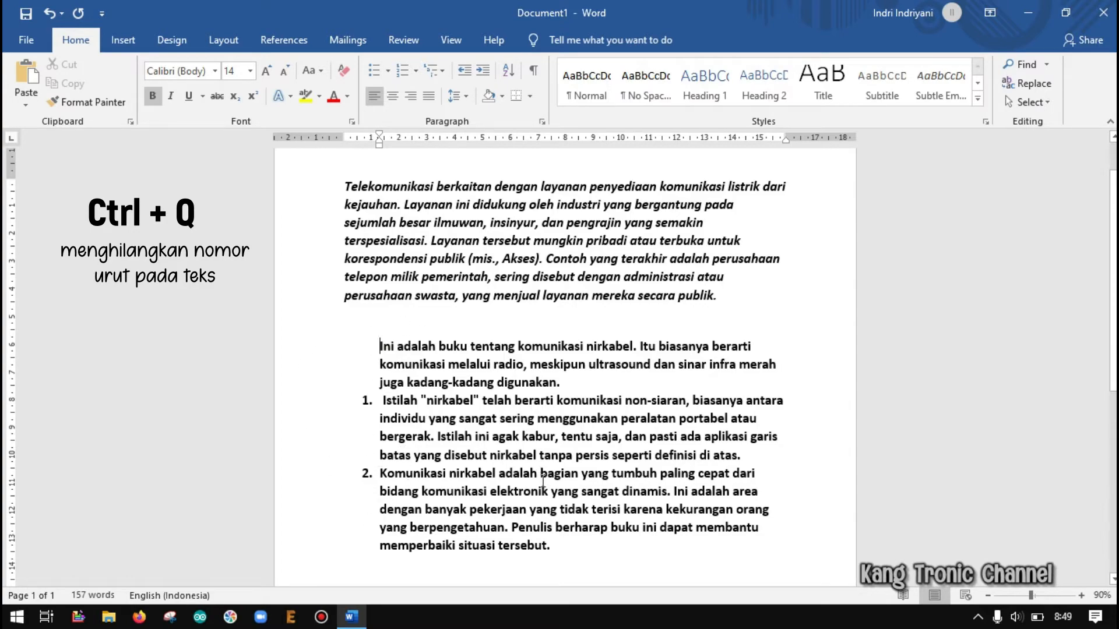
Step: Try right-aligning the italic first paragraph
{"action": "left_click_drag", "start_coordinate": [381, 342], "coordinate": [356, 173]}
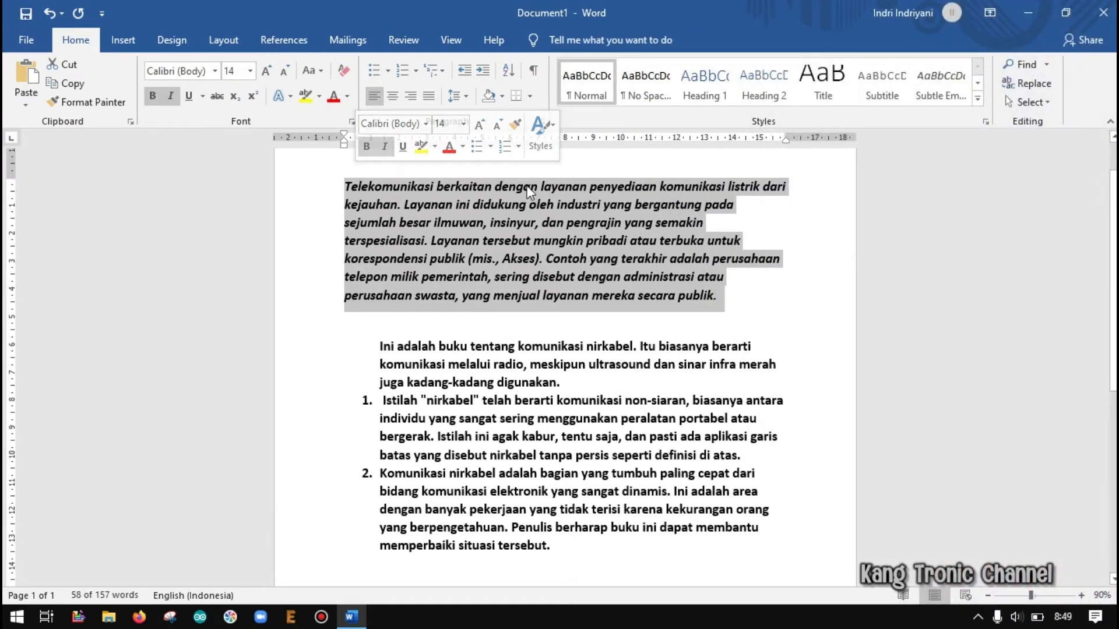
{"action": "key", "text": "ctrl+r"}
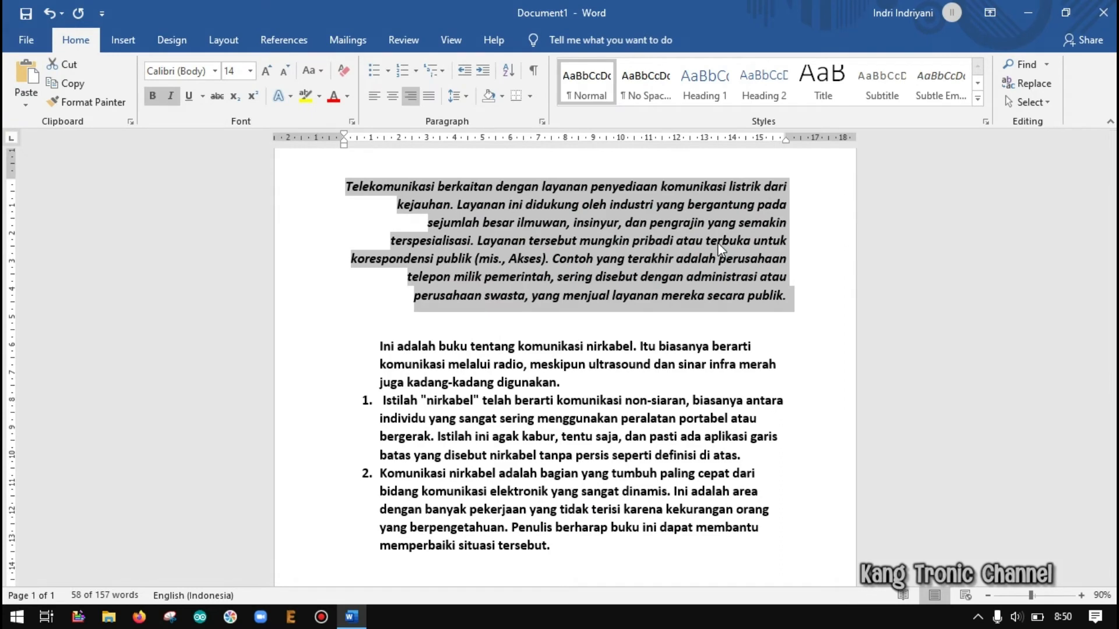
Step: Save the file in Documents as a Word Document named "Telekomunikasi berkaitan dengan layanan penyediaan komunikasi listrik dari kejauhan"
{"action": "key", "text": "ctrl+s"}
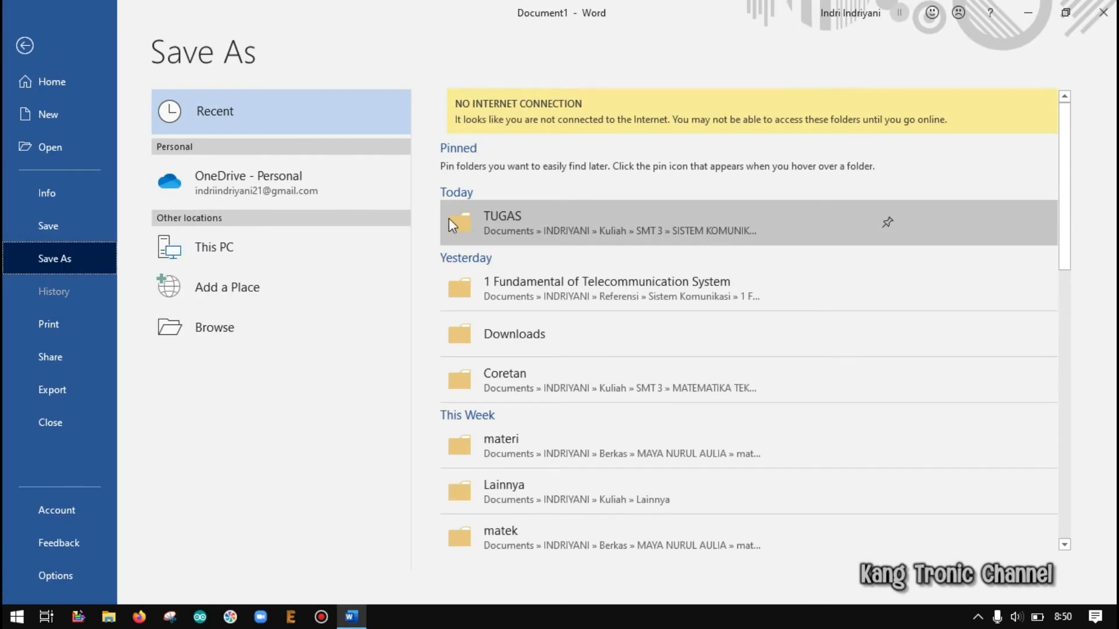
{"action": "left_click", "coordinate": [312, 335]}
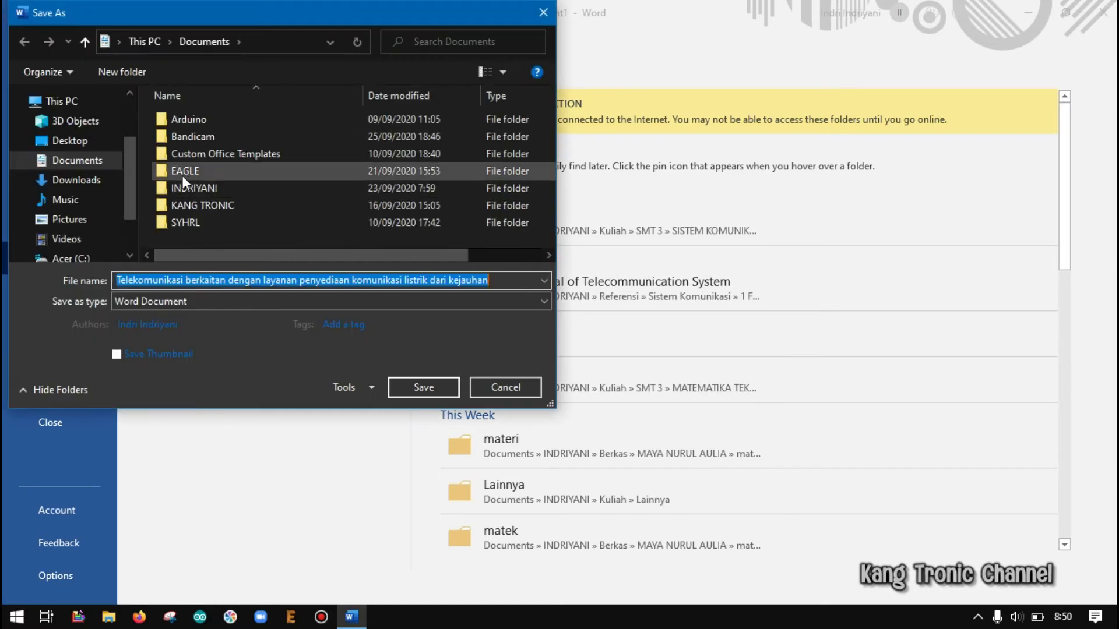
{"action": "left_click", "coordinate": [105, 159]}
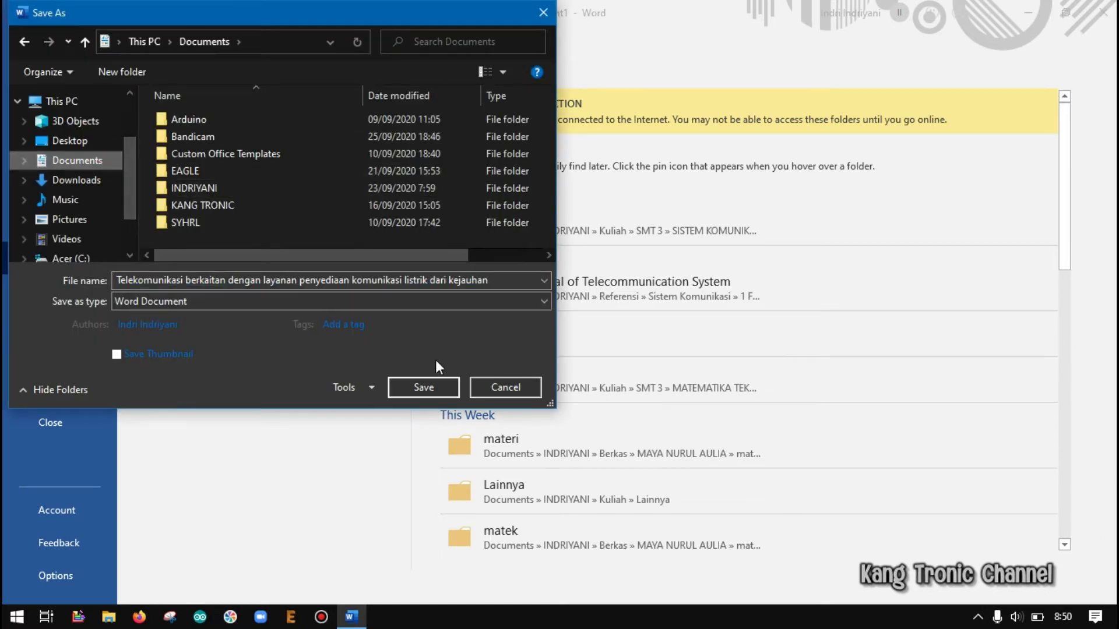
{"action": "left_click", "coordinate": [428, 391]}
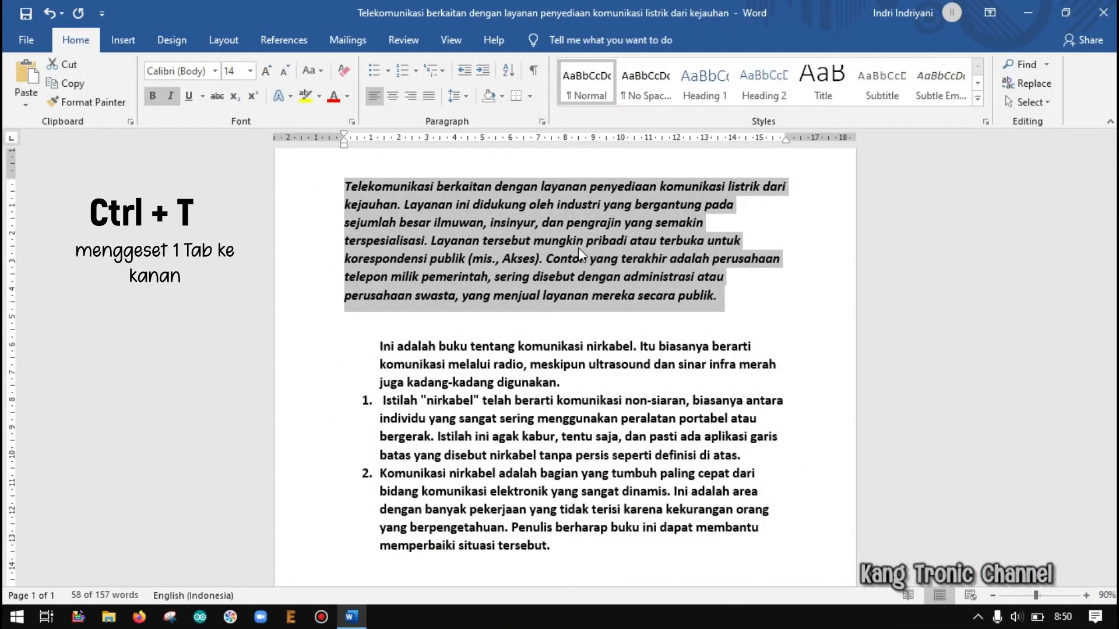
Step: Try applying a hanging indent to the first paragraph
{"action": "key", "text": "ctrl+t"}
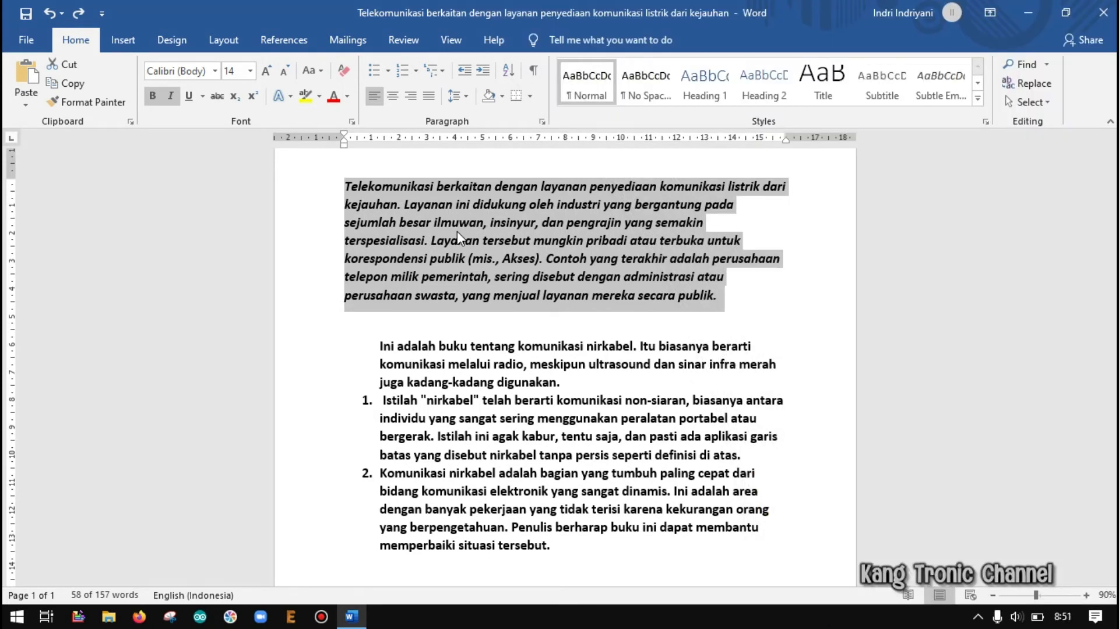
Step: Underline all the text of the italic first paragraph
{"action": "key", "text": "ctrl+u"}
{"action": "left_click", "coordinate": [507, 314]}
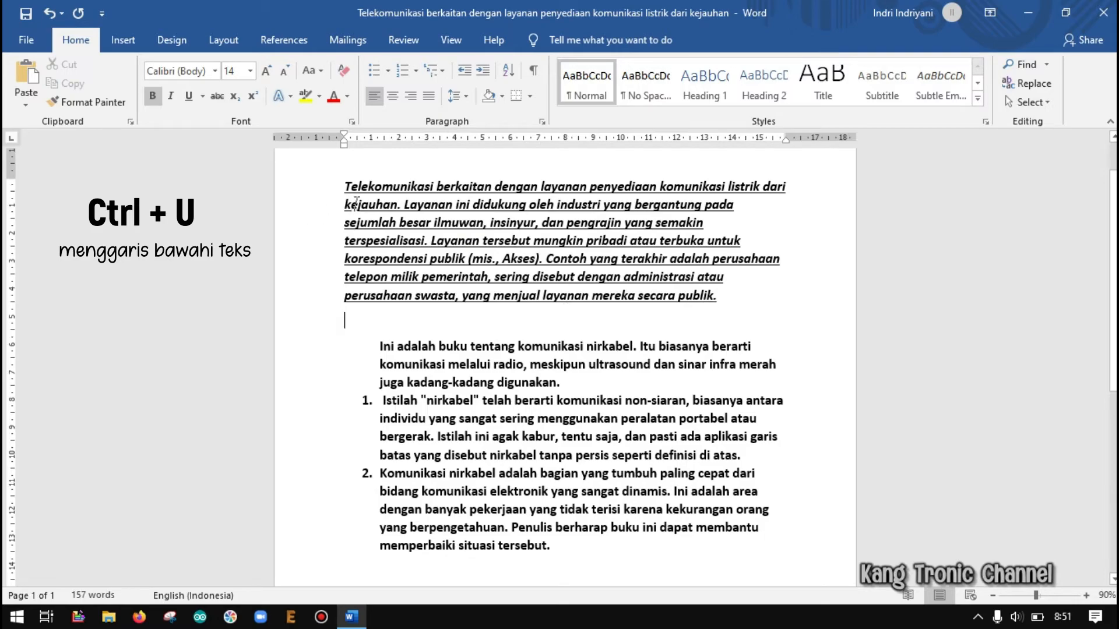
Step: Cut the unnumbered paragraph that starts with "Ini adalah buku tentang komunikasi nirkabel" out of the document
{"action": "left_click", "coordinate": [578, 383]}
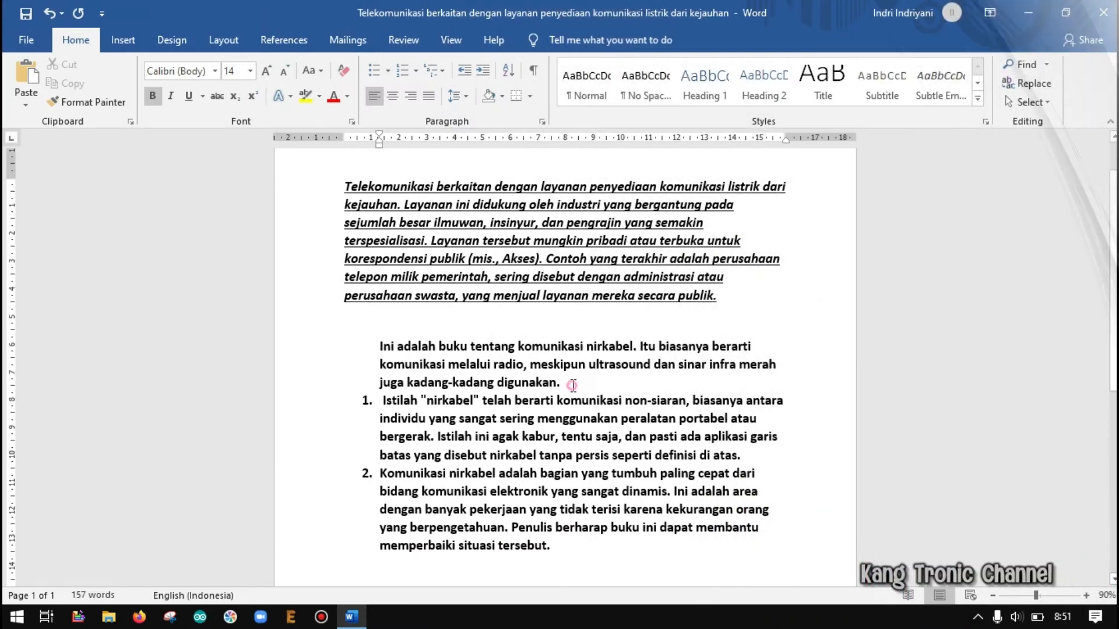
{"action": "left_click_drag", "start_coordinate": [578, 383], "coordinate": [376, 349]}
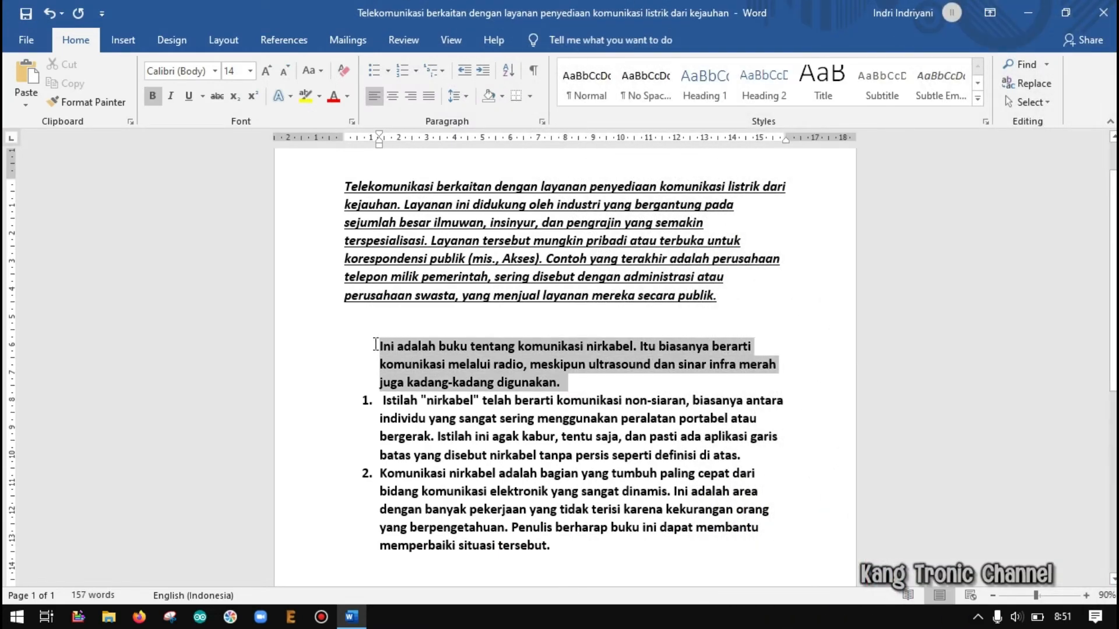
{"action": "key", "text": "ctrl+x"}
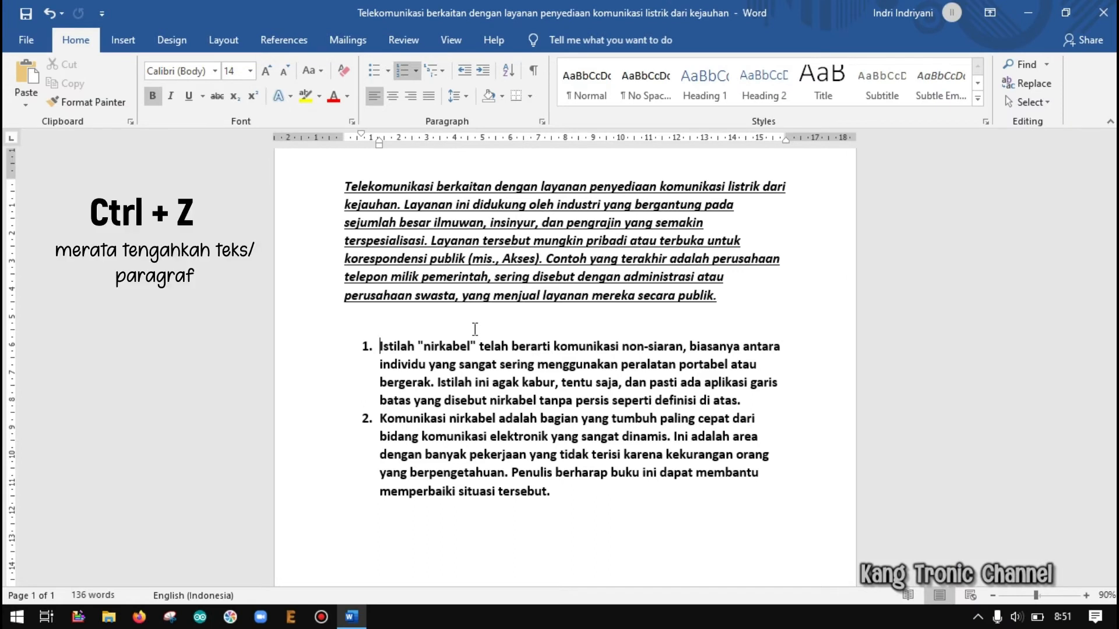
Step: Undo the cut of the unnumbered paragraph and redo it
{"action": "key", "text": "ctrl+z"}
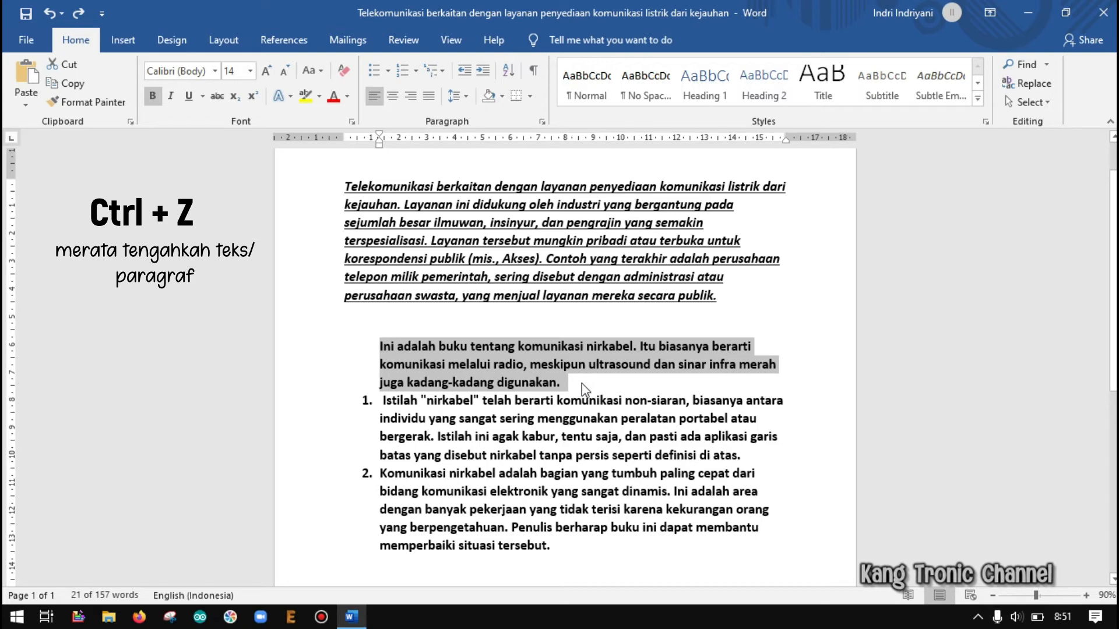
{"action": "key", "text": "ctrl+y"}
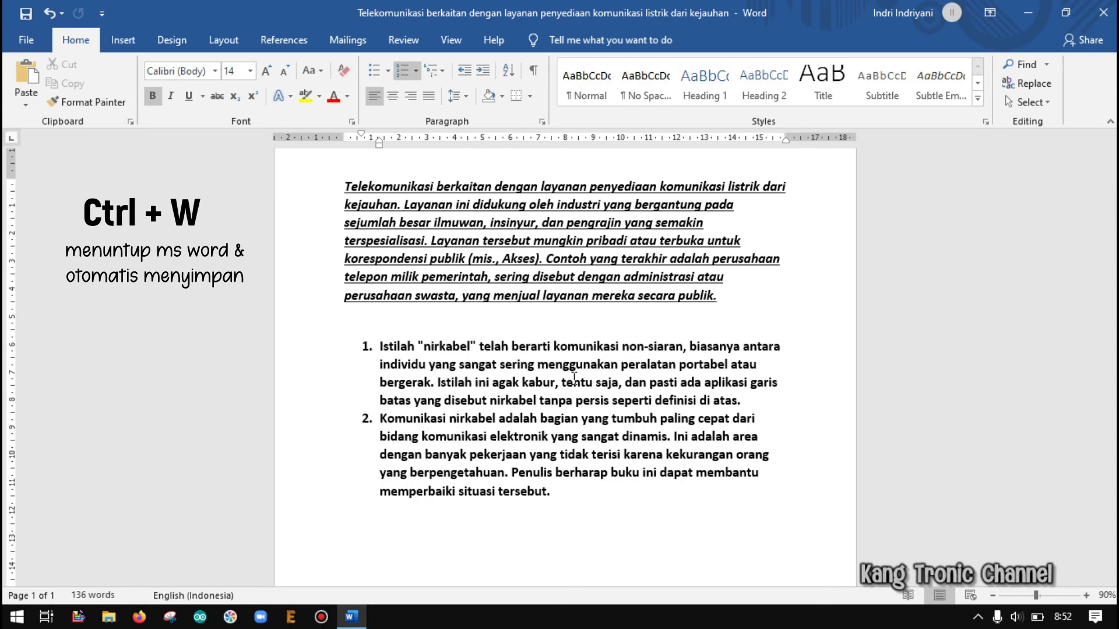
Step: Close the document and exit the word processor
{"action": "key", "text": "ctrl+w"}
{"action": "left_click", "coordinate": [1104, 13]}
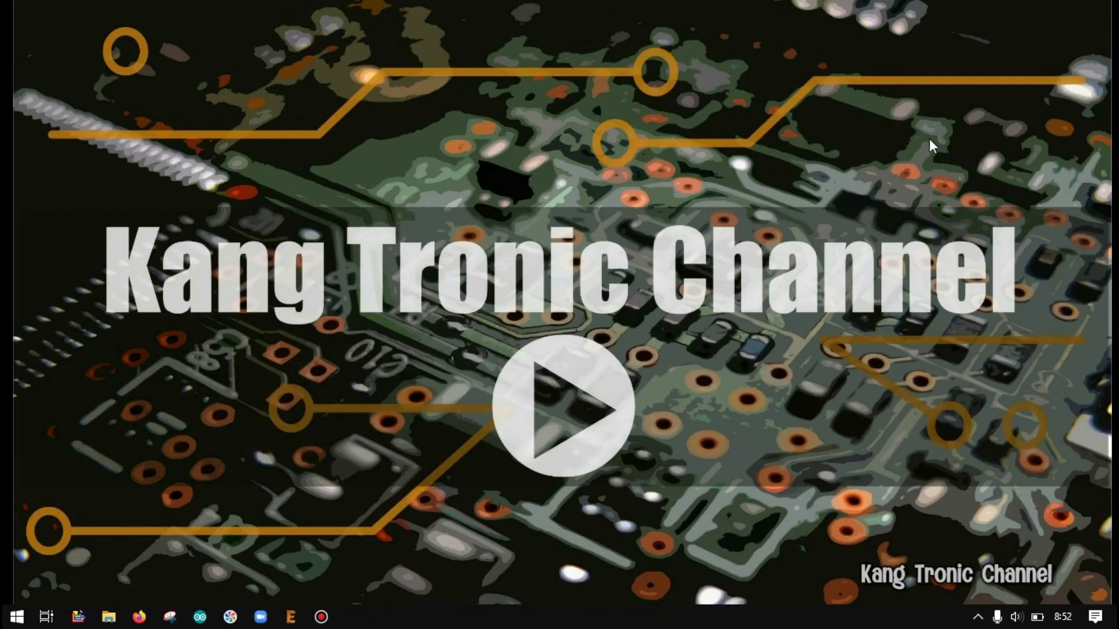